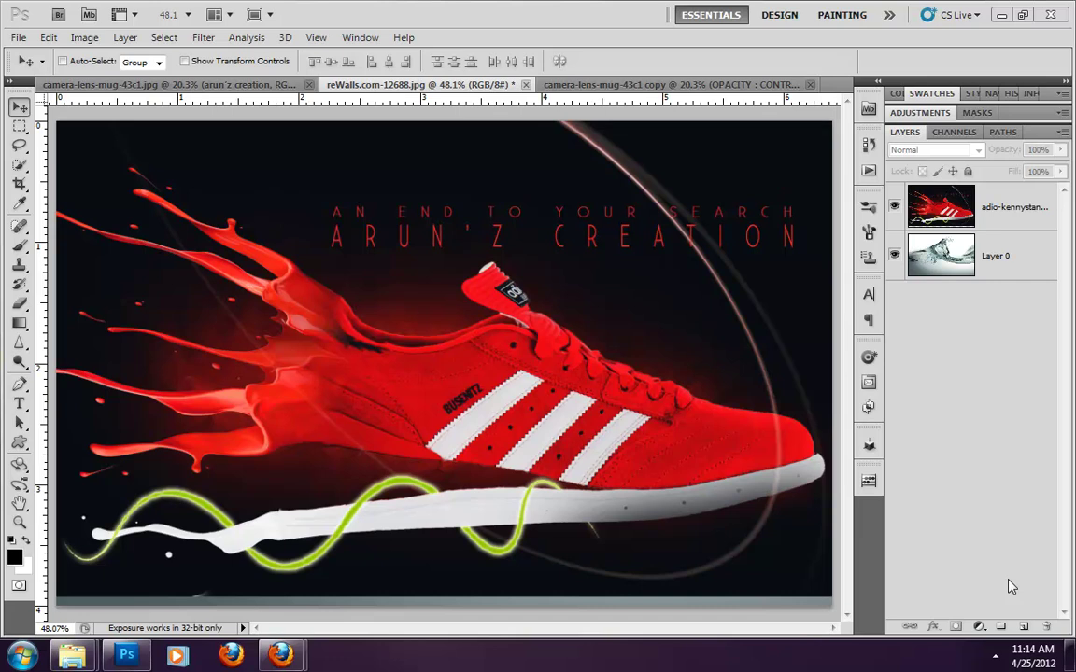
Hide and reshow the shoe layer to reveal the water background, then reselect the shoe layer.
{"action": "left_click", "coordinate": [993, 213]}
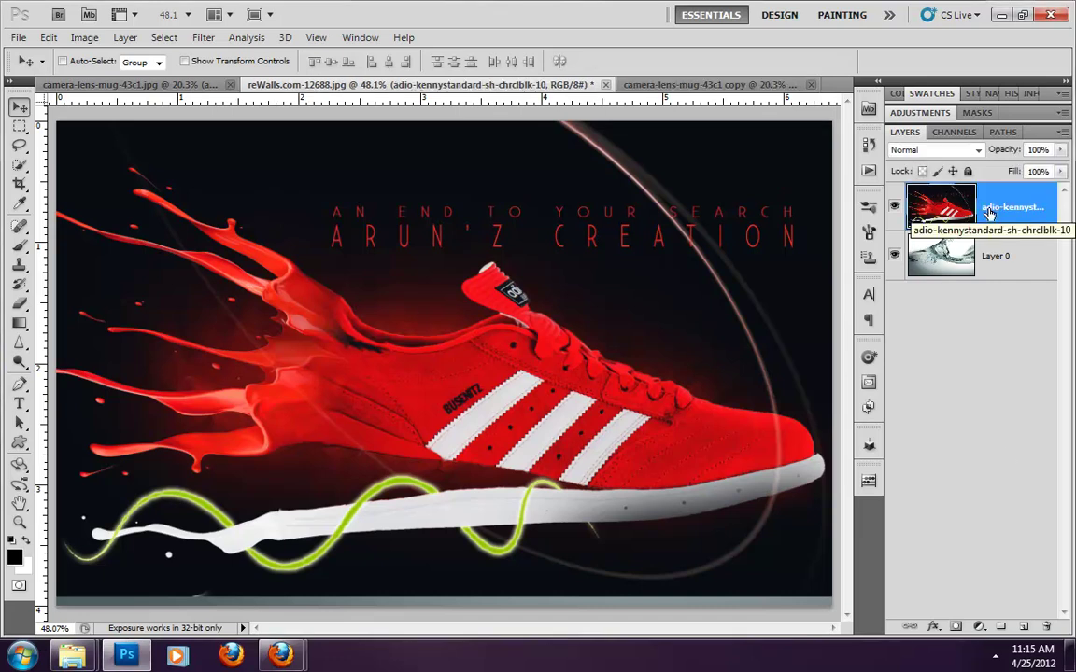
{"action": "left_click", "coordinate": [948, 266]}
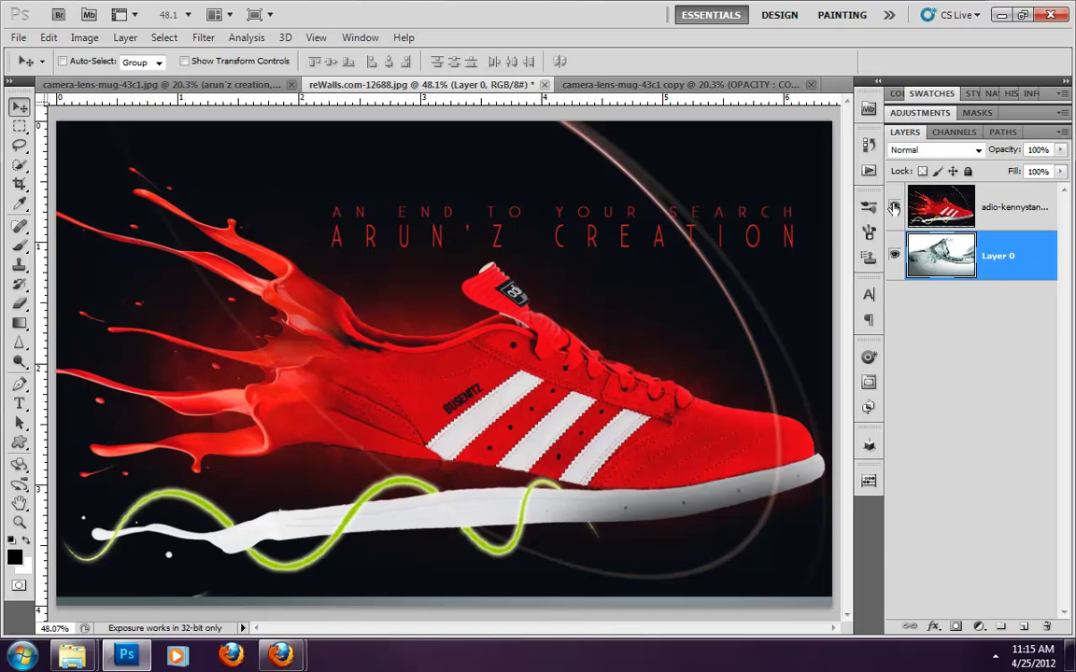
{"action": "left_click", "coordinate": [895, 207]}
{"action": "left_click", "coordinate": [895, 207]}
{"action": "left_click", "coordinate": [962, 222]}
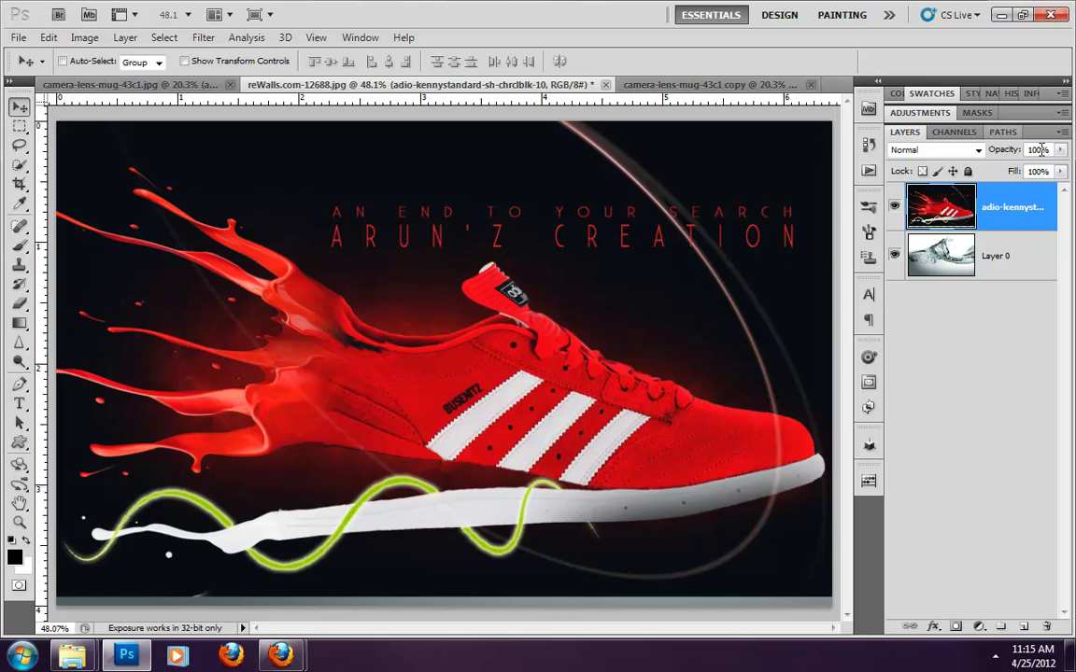
Lower the shoe layer's opacity, raise it to about 38%, then restore it to 100%.
{"action": "left_click_drag", "start_coordinate": [1006, 152], "coordinate": [831, 146]}
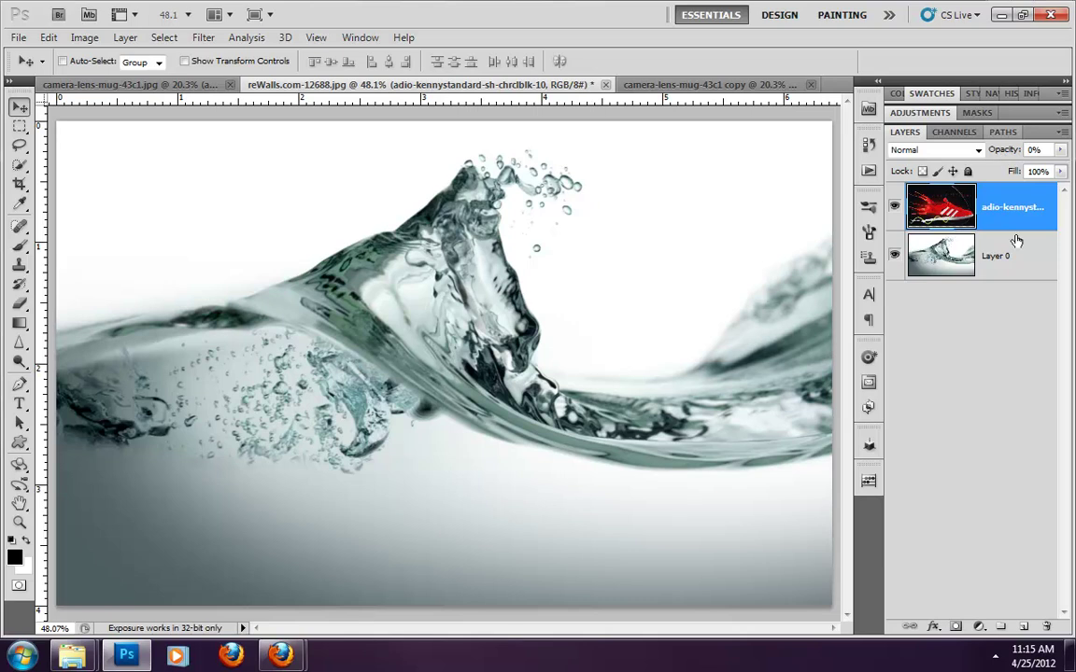
{"action": "left_click_drag", "start_coordinate": [1001, 152], "coordinate": [1025, 152]}
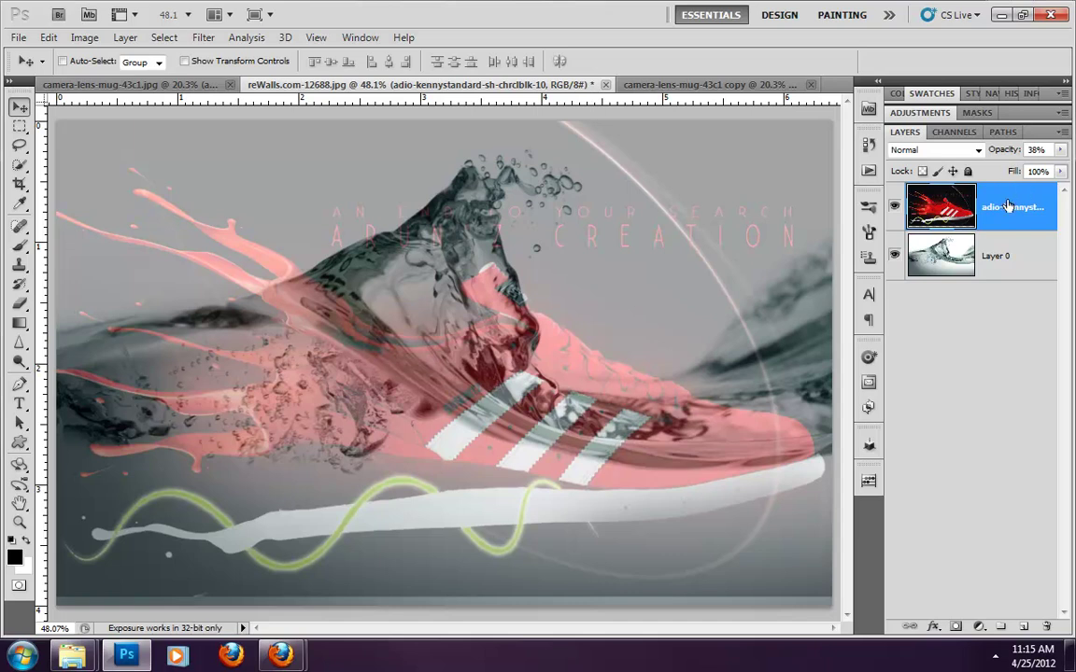
{"action": "key", "text": "0"}
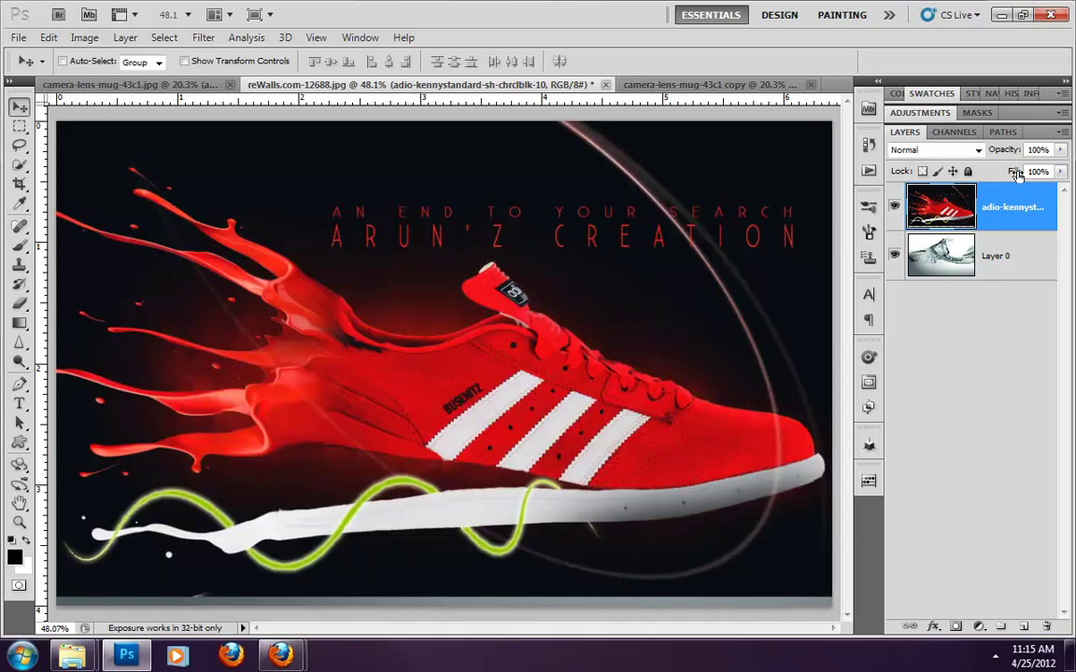
Lower the shoe layer's fill, raise it to 68%, then bring it back to 100%.
{"action": "left_click_drag", "start_coordinate": [1010, 175], "coordinate": [924, 168]}
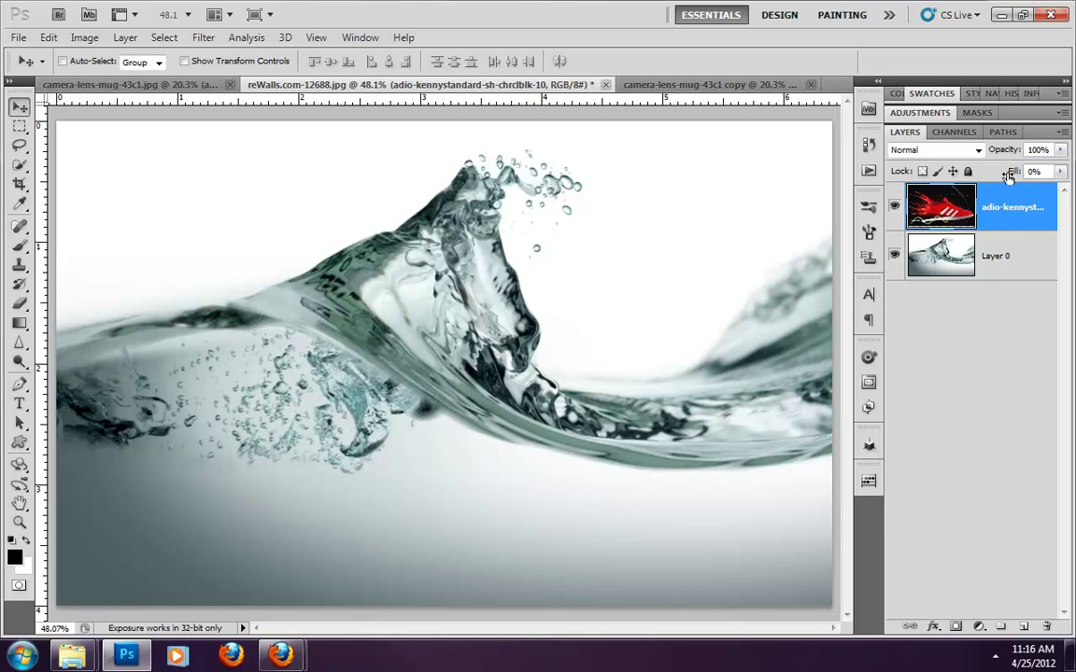
{"action": "left_click_drag", "start_coordinate": [1007, 176], "coordinate": [1038, 178]}
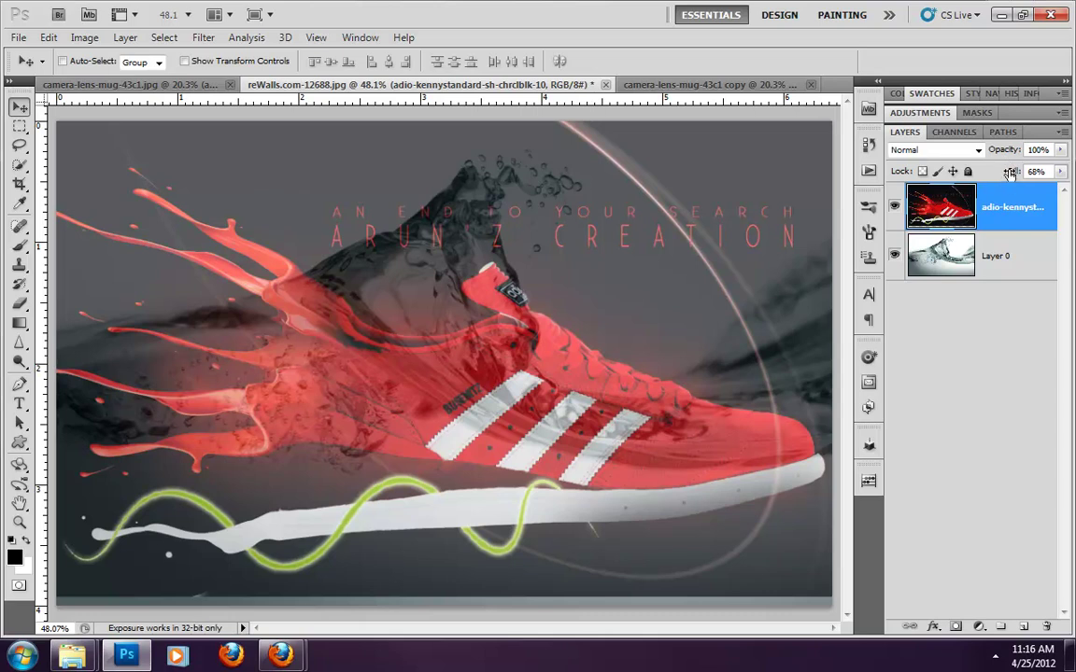
{"action": "left_click_drag", "start_coordinate": [1006, 173], "coordinate": [1070, 171]}
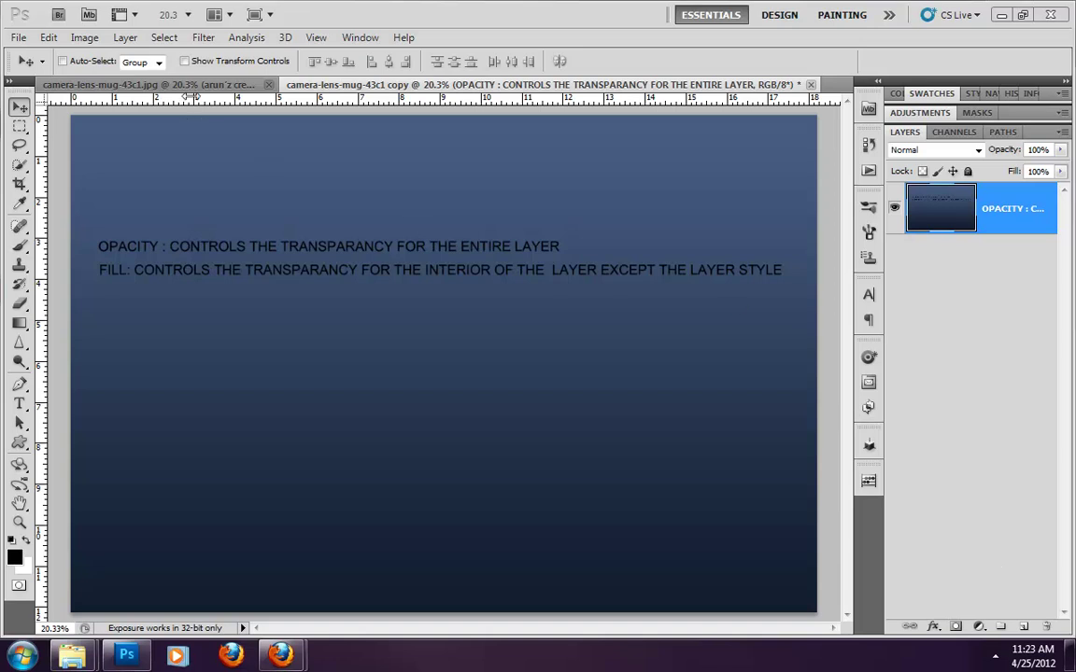
Open the camera-lens-mug-43c1.jpg document and select the arun'z creation text layer above Layer 2.
{"action": "left_click", "coordinate": [202, 87]}
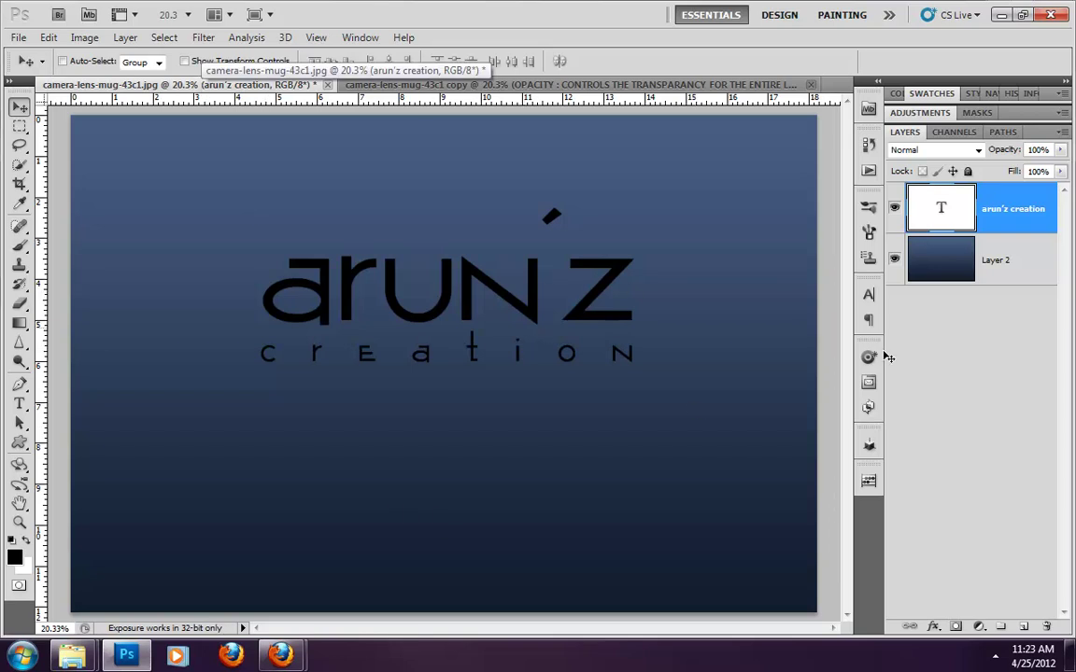
{"action": "left_click", "coordinate": [987, 270]}
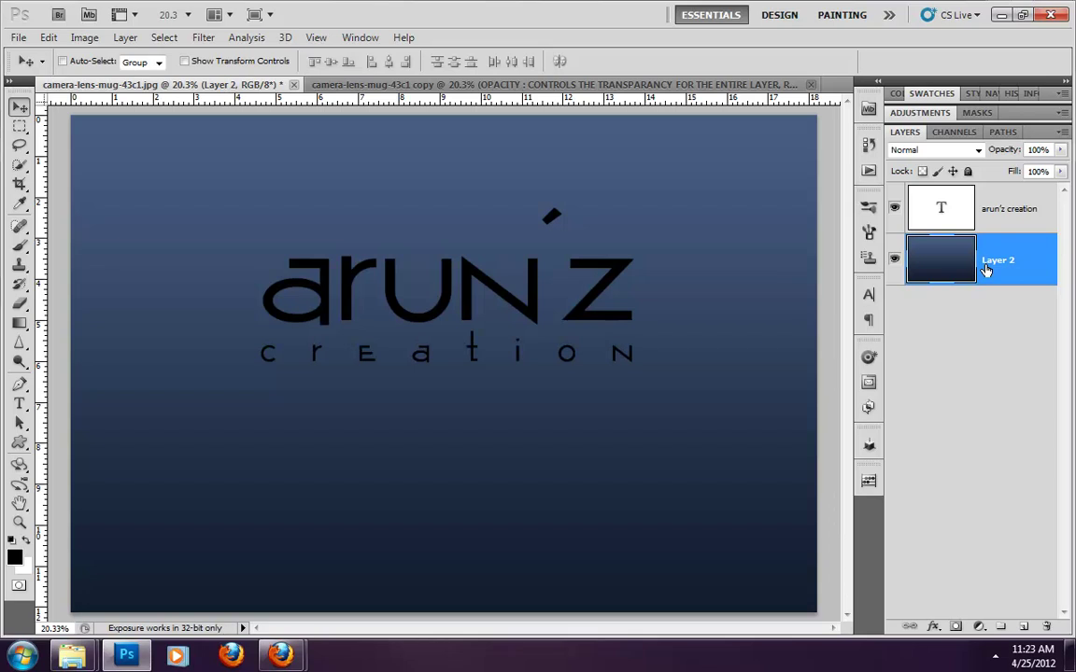
{"action": "left_click", "coordinate": [1005, 221]}
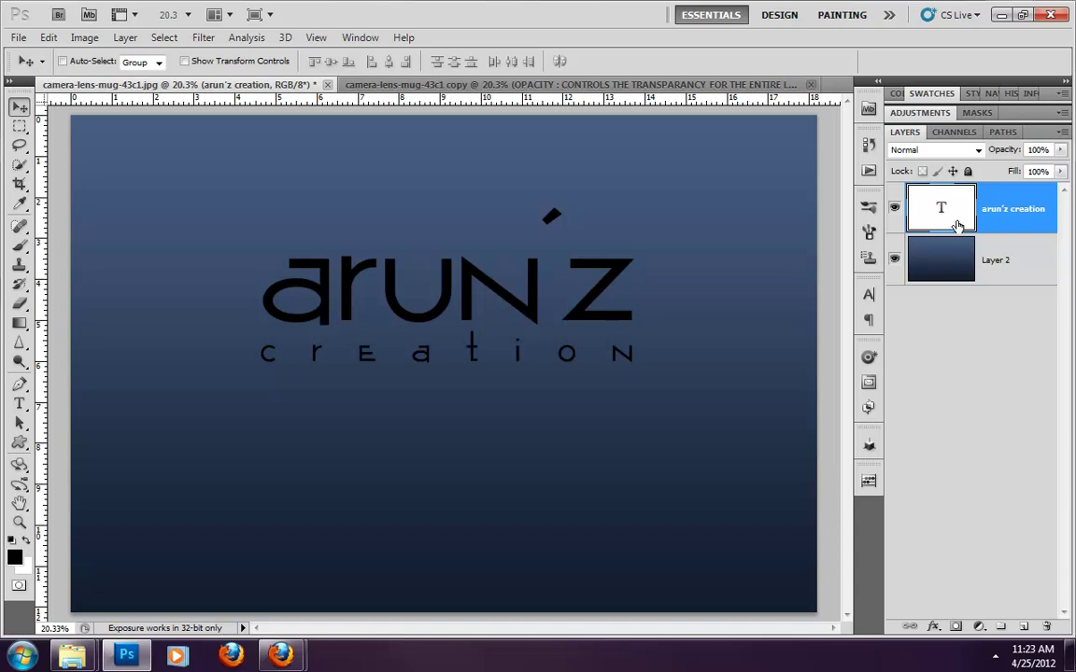
In the text layer's Blending Options, enable Outer Glow at 38 px size and enable Stroke.
{"action": "right_click", "coordinate": [1012, 209]}
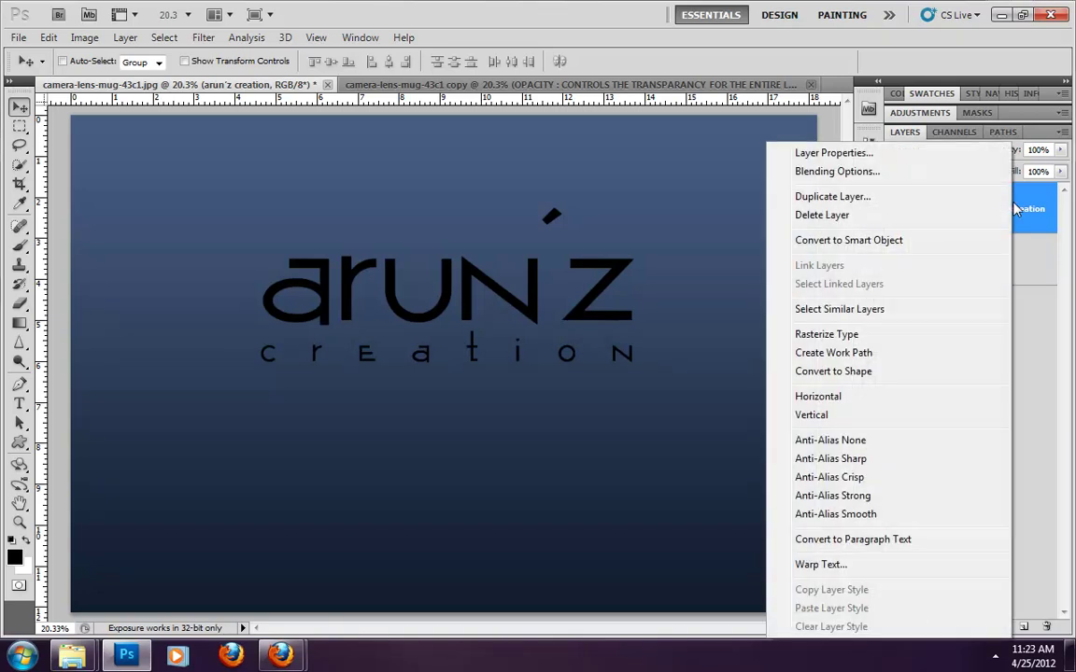
{"action": "left_click", "coordinate": [859, 177]}
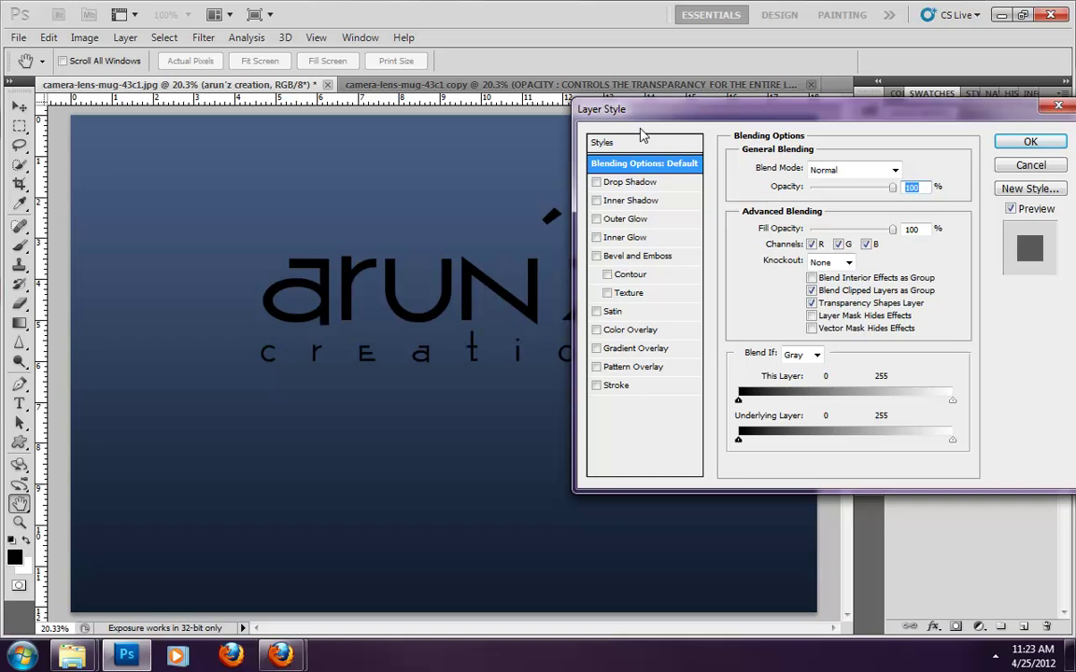
{"action": "left_click", "coordinate": [621, 218]}
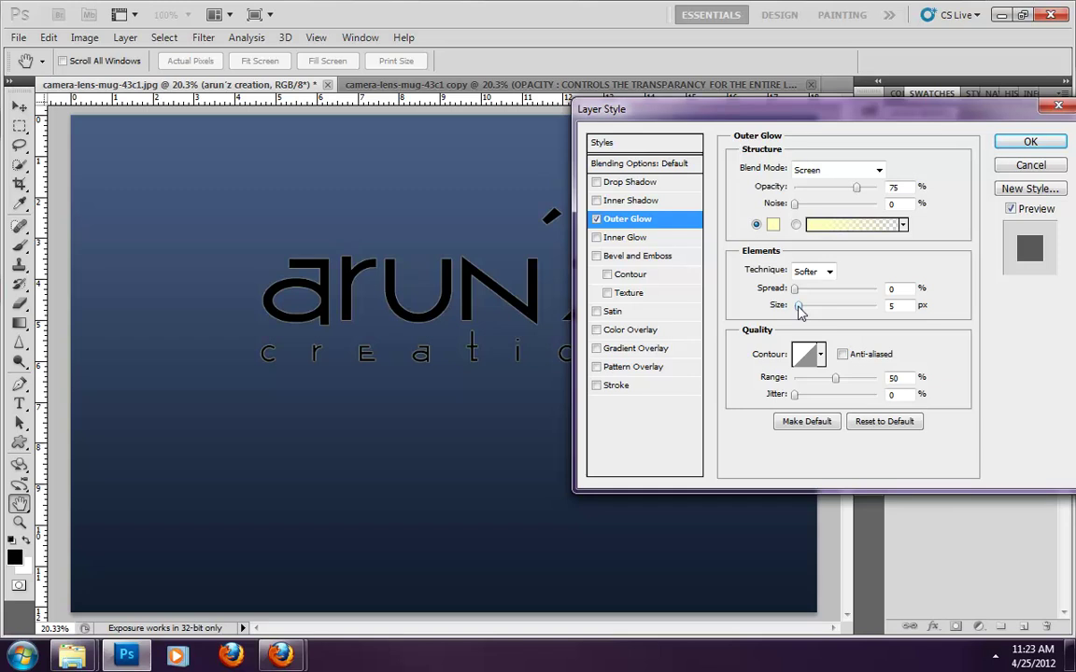
{"action": "left_click_drag", "start_coordinate": [799, 311], "coordinate": [813, 312]}
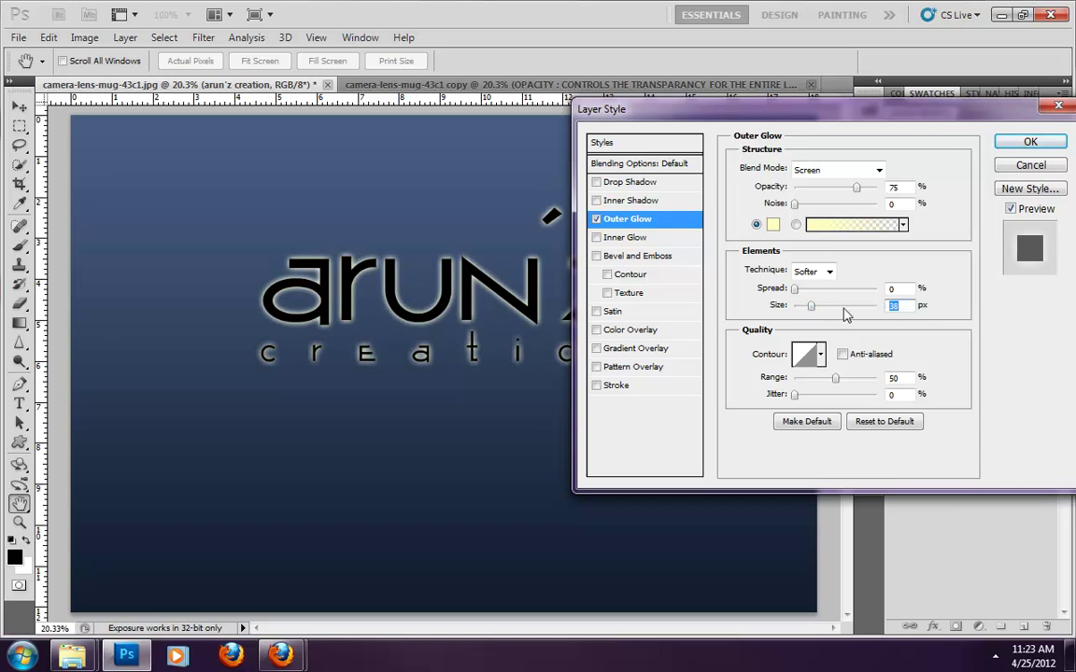
{"action": "left_click", "coordinate": [612, 386]}
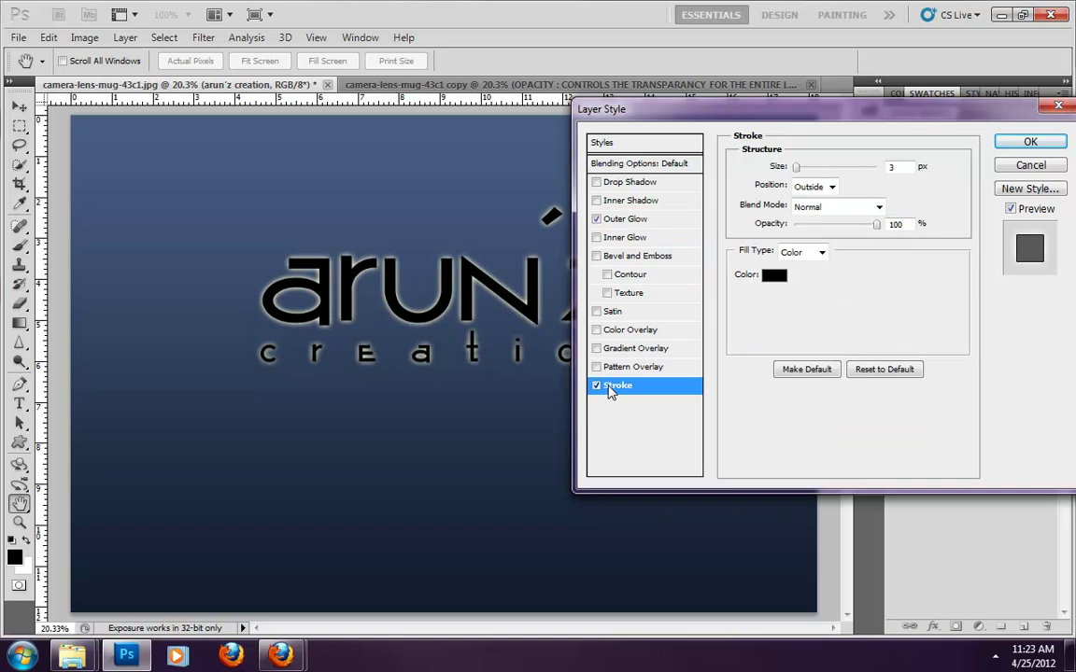
Change the stroke colour to magenta c000ff and apply the layer styles with OK.
{"action": "left_click", "coordinate": [773, 274]}
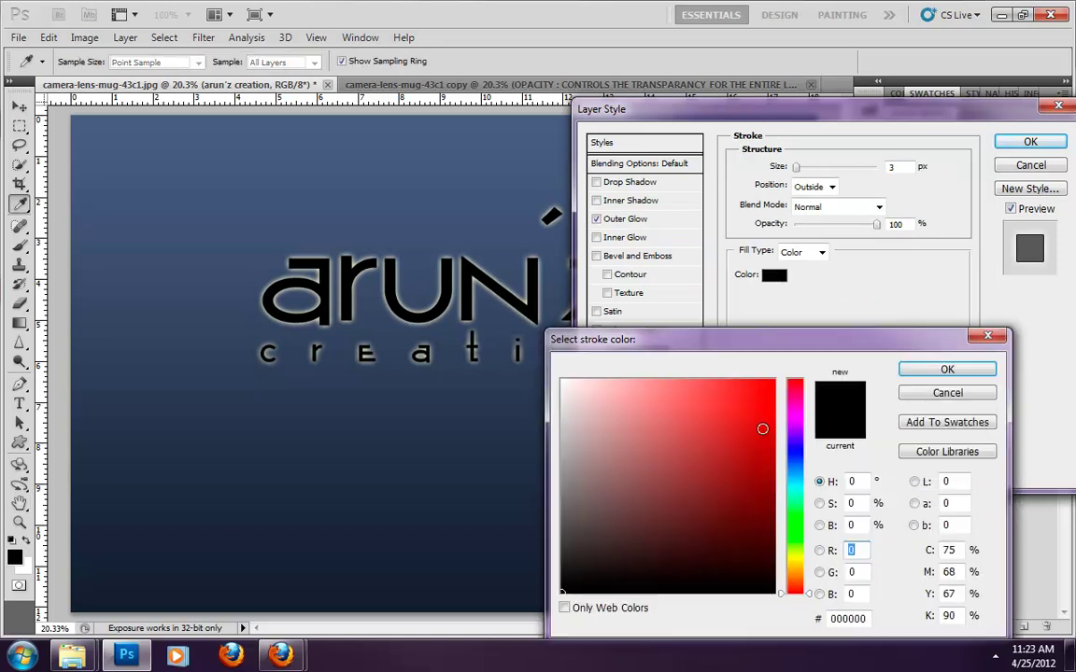
{"action": "left_click", "coordinate": [792, 424]}
{"action": "left_click", "coordinate": [754, 413]}
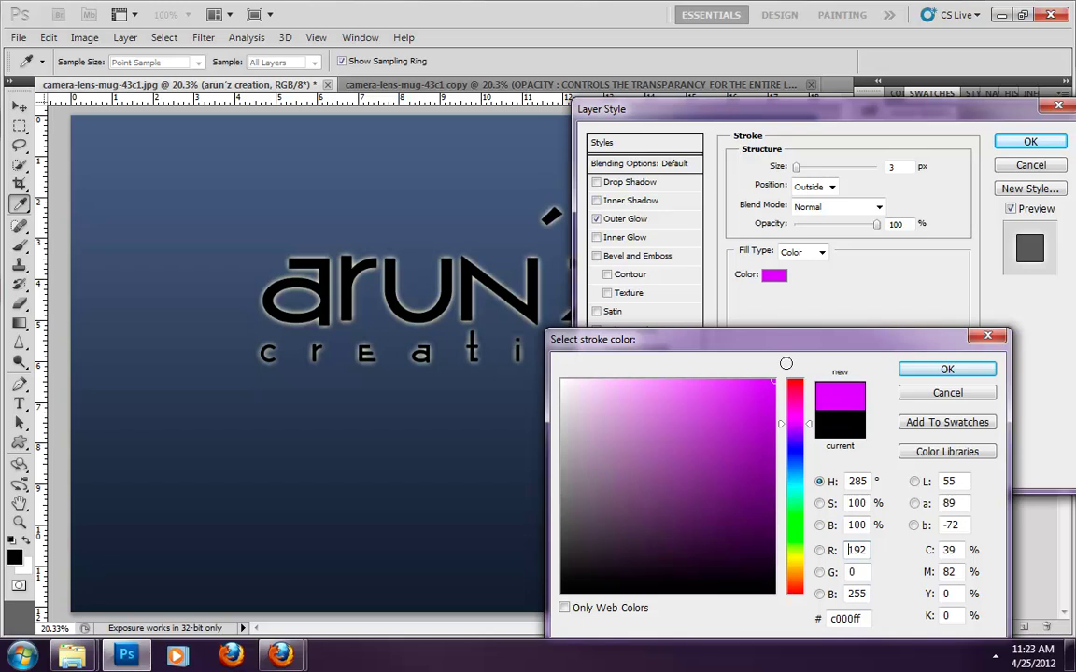
{"action": "left_click_drag", "start_coordinate": [755, 413], "coordinate": [792, 360]}
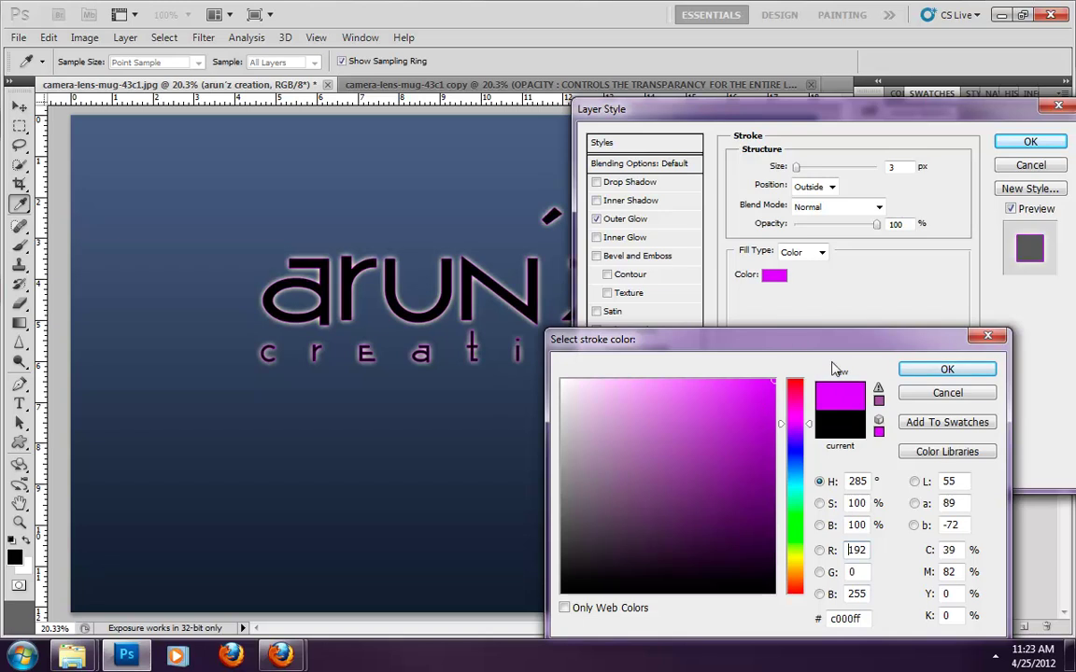
{"action": "key", "text": "Return"}
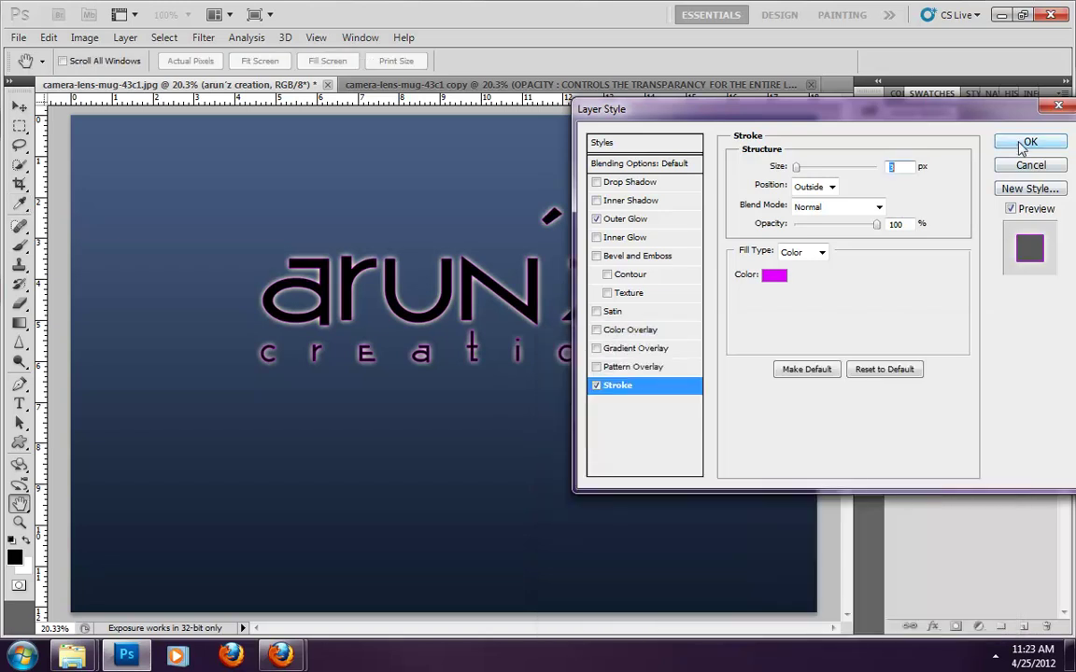
{"action": "left_click", "coordinate": [1027, 143]}
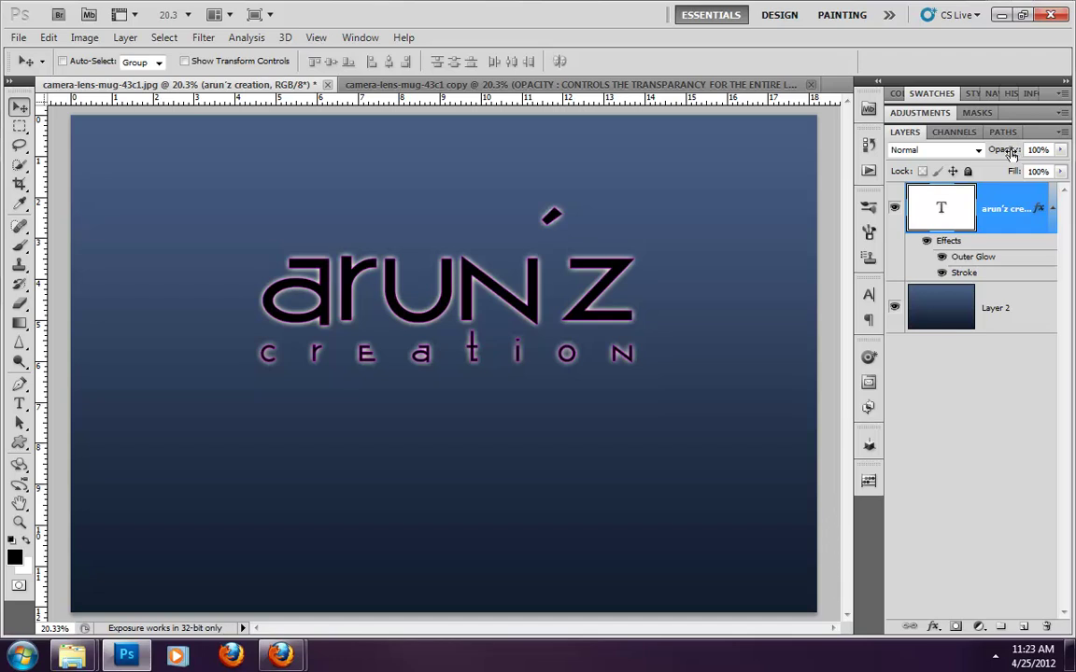
{"action": "left_click_drag", "start_coordinate": [1010, 153], "coordinate": [963, 155]}
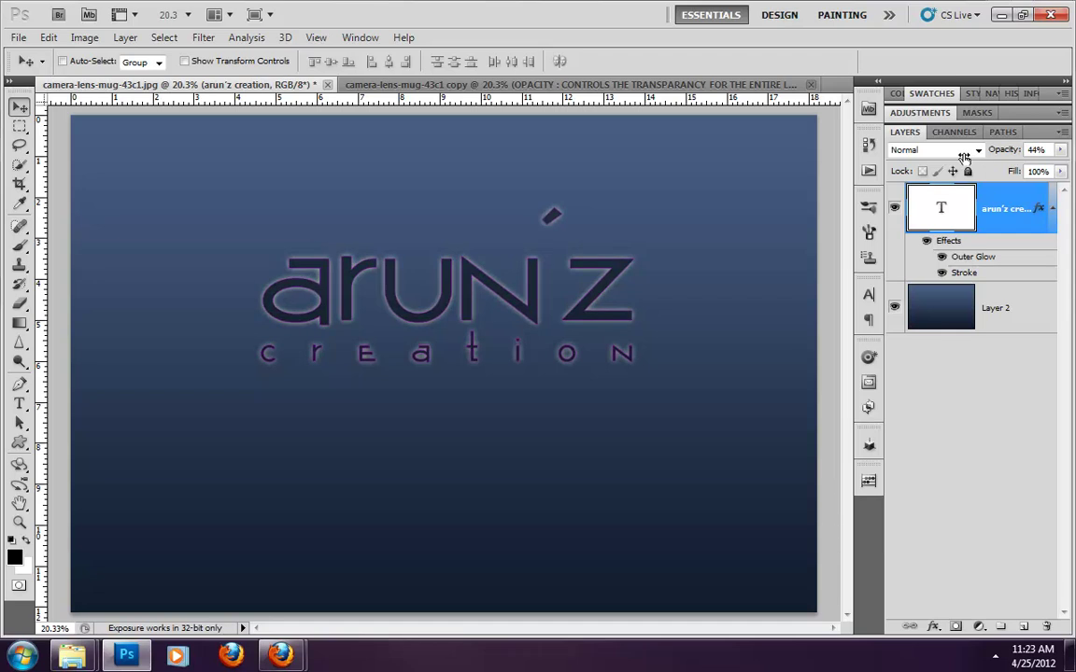
{"action": "left_click_drag", "start_coordinate": [964, 159], "coordinate": [789, 142]}
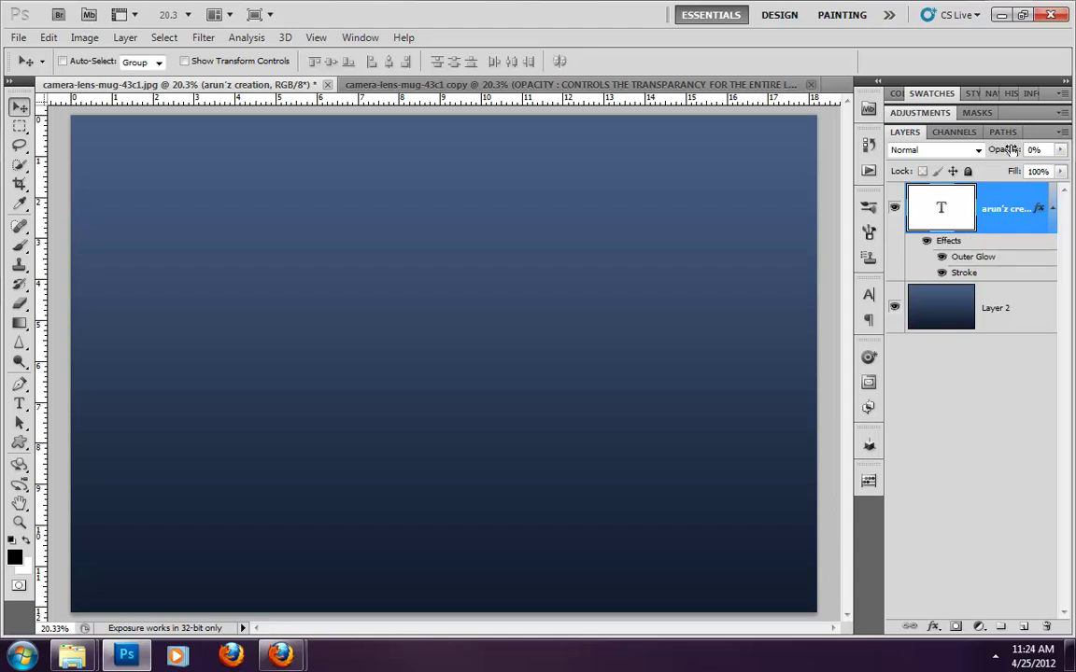
{"action": "left_click_drag", "start_coordinate": [1004, 152], "coordinate": [1032, 153]}
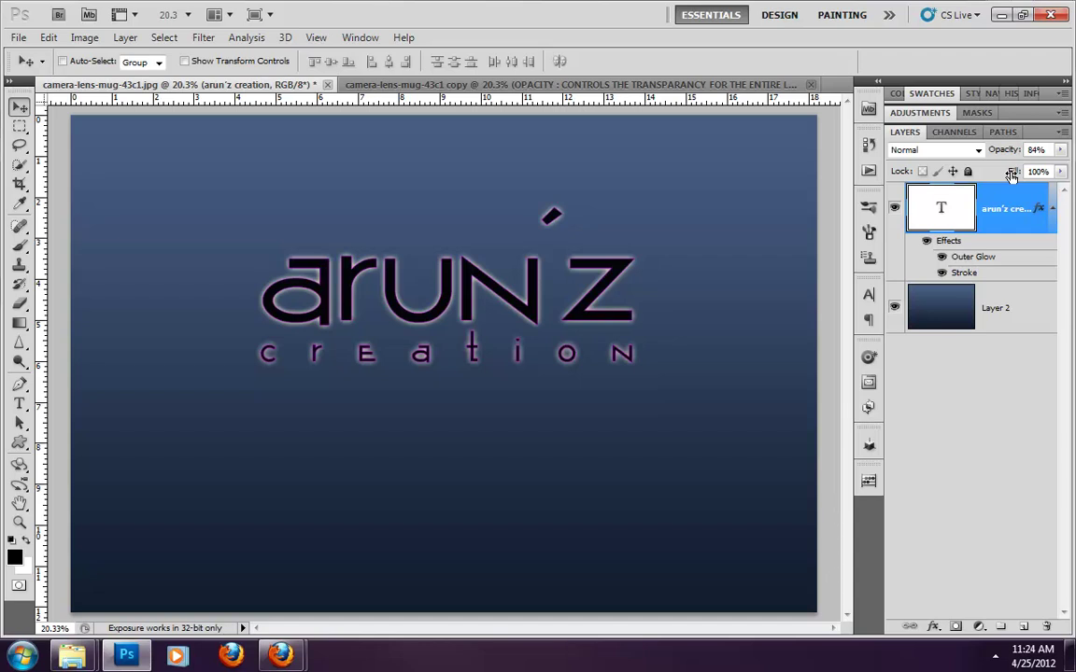
{"action": "left_click_drag", "start_coordinate": [1011, 176], "coordinate": [885, 274]}
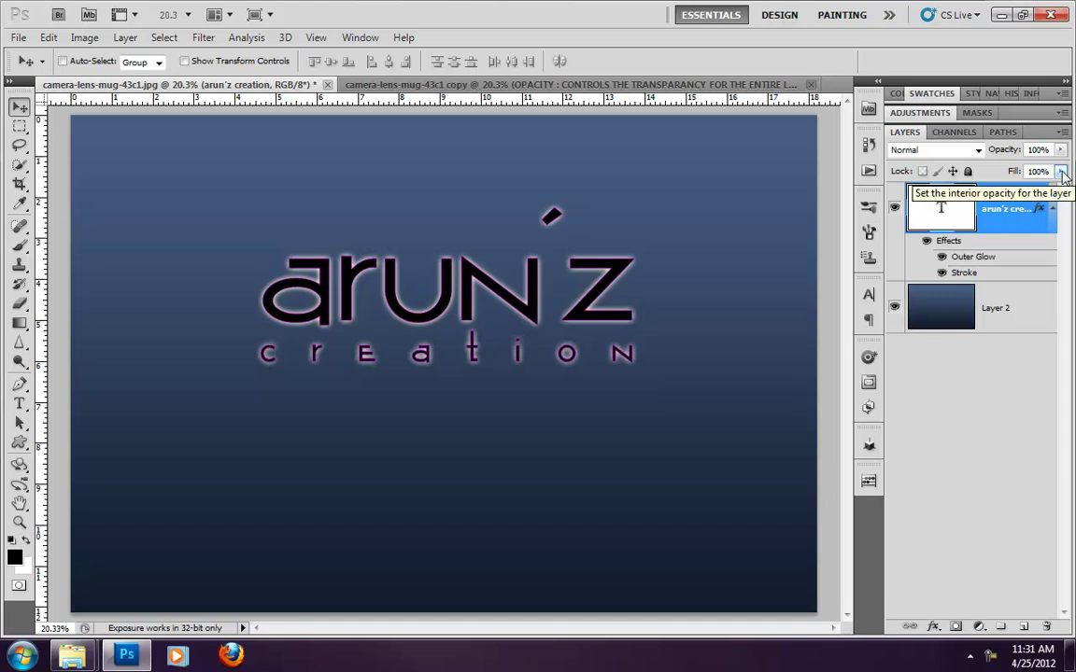
Drag the arun'z creation text layer's Fill slider down to 0%.
{"action": "left_click", "coordinate": [1061, 174]}
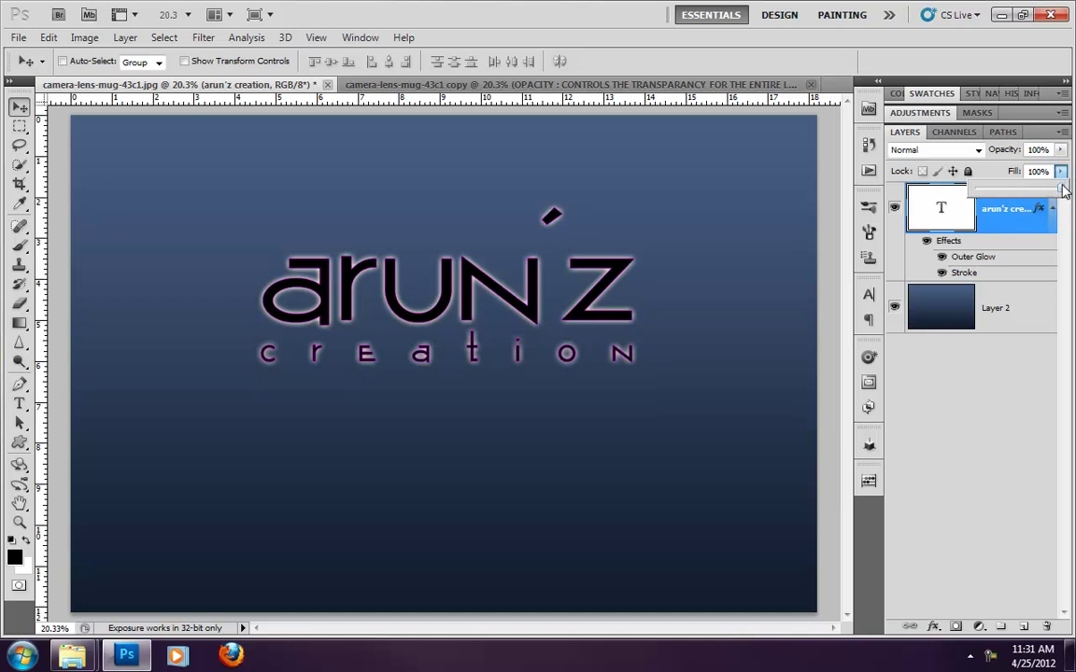
{"action": "left_click_drag", "start_coordinate": [1064, 190], "coordinate": [826, 204]}
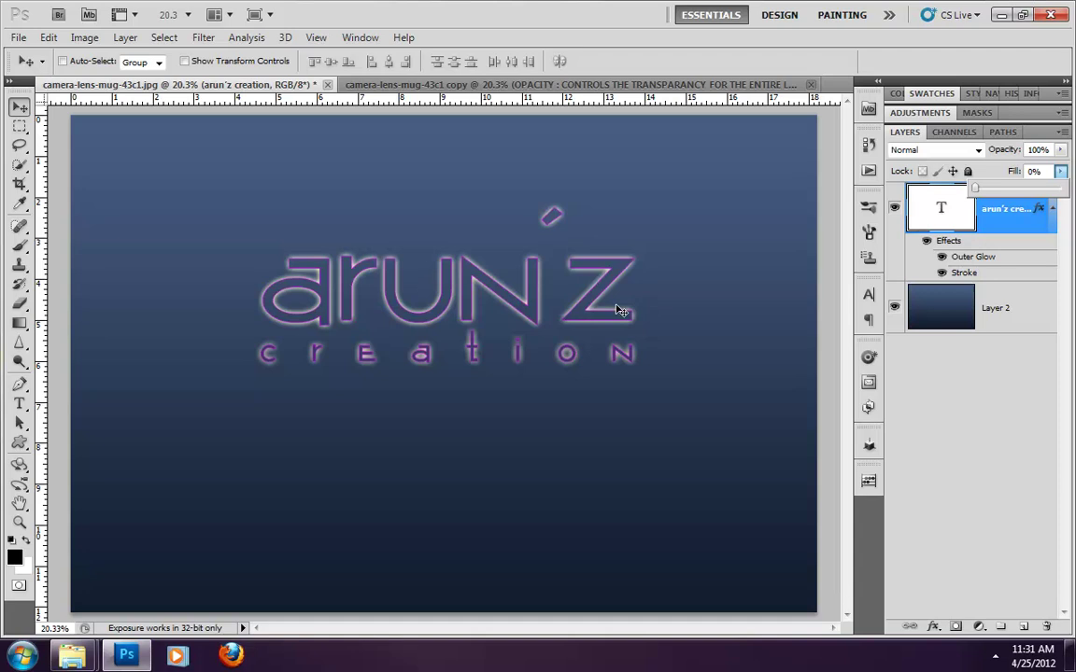